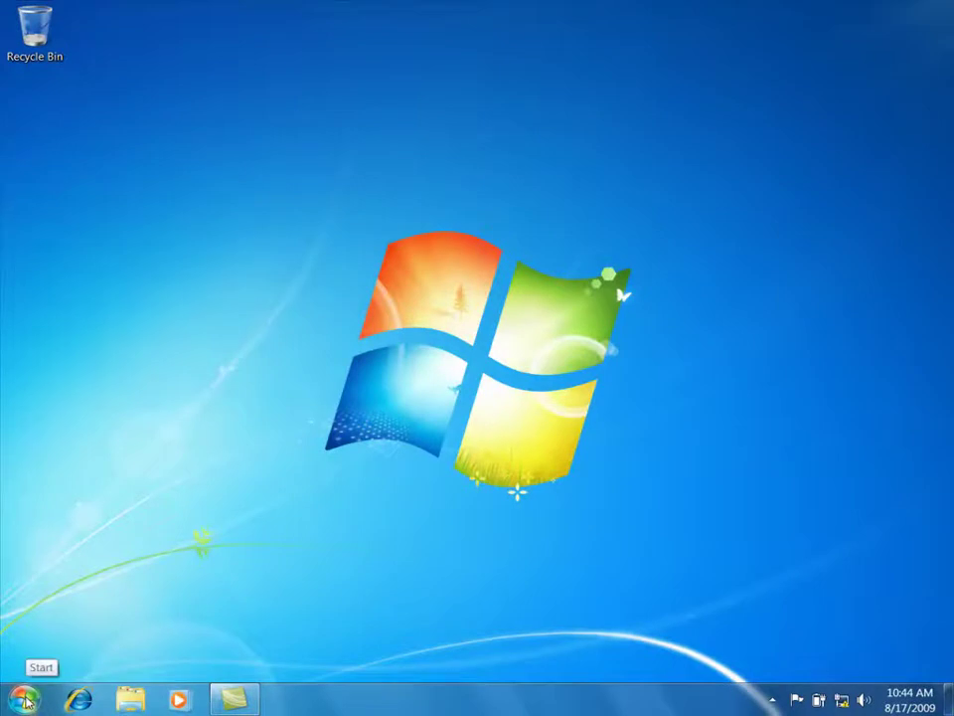
Step: Launch secpol.msc from Start search and maximize the Local Security Policy window
{"action": "left_click", "coordinate": [26, 700]}
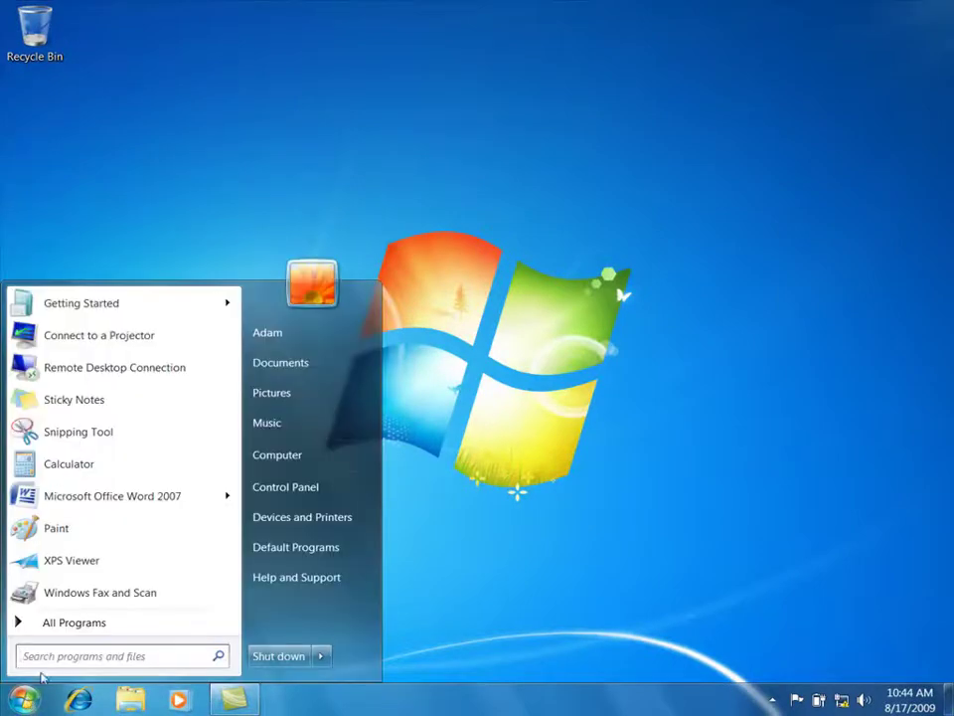
{"action": "type", "text": "sec"}
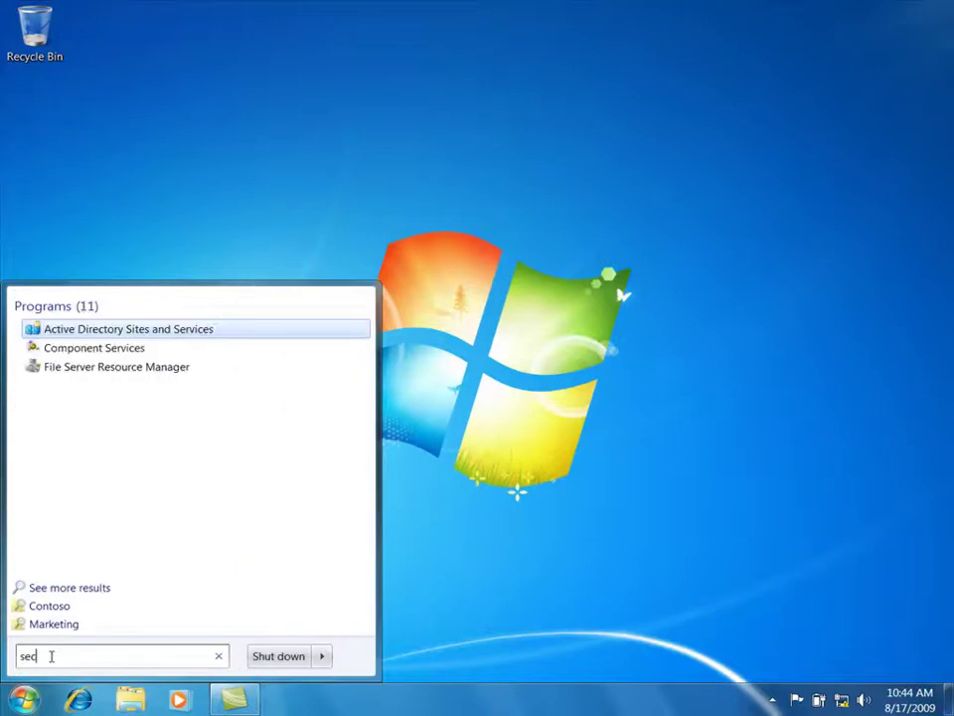
{"action": "type", "text": "pol.msc"}
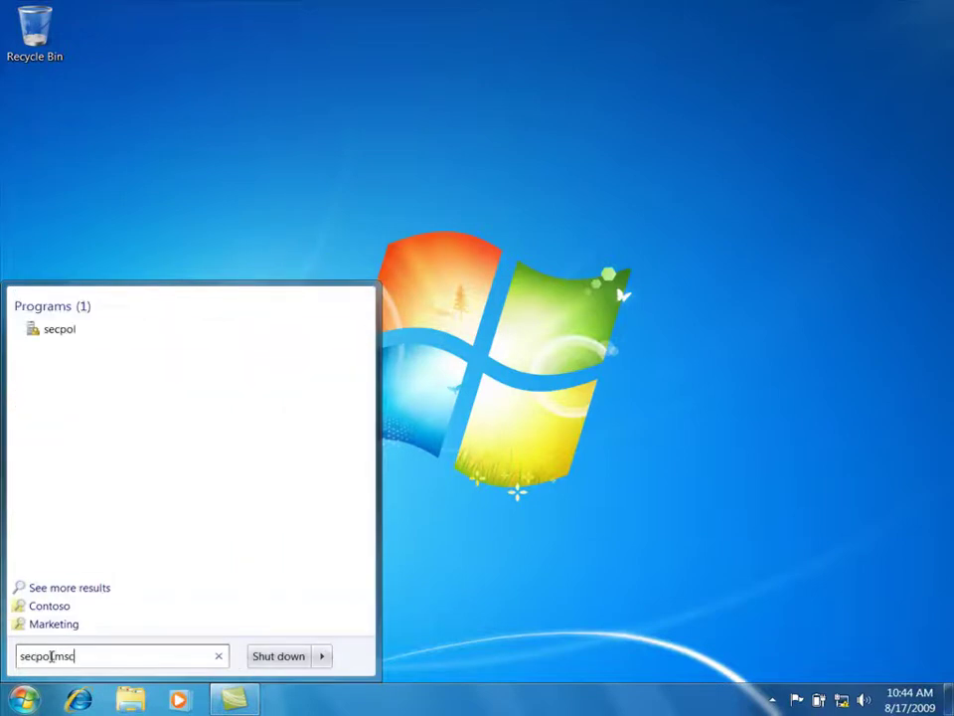
{"action": "key", "text": "Return"}
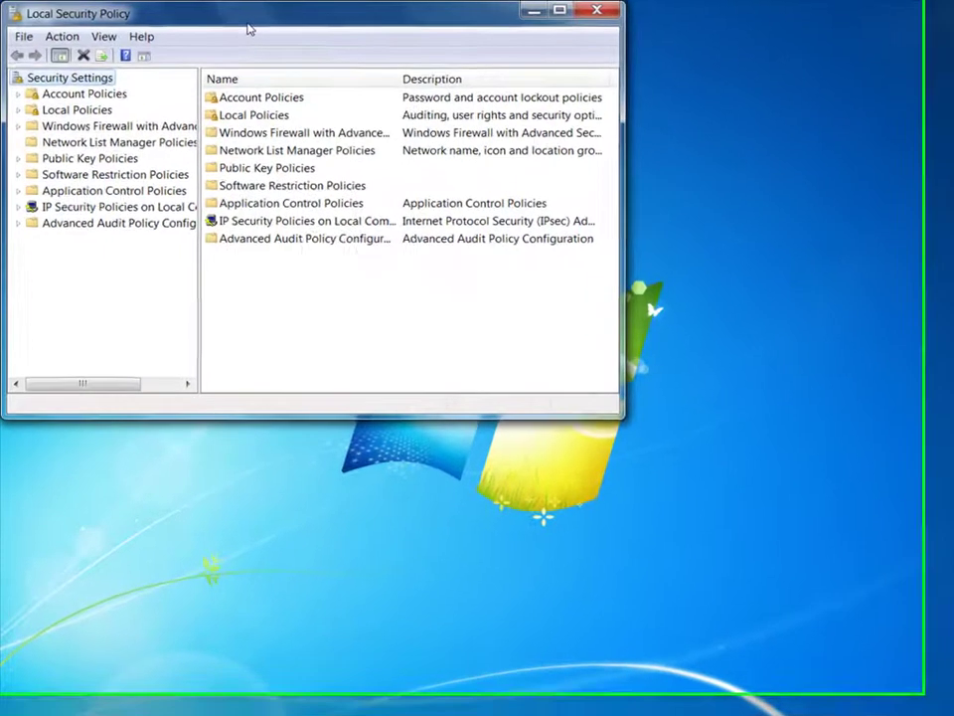
{"action": "double_click", "coordinate": [248, 27]}
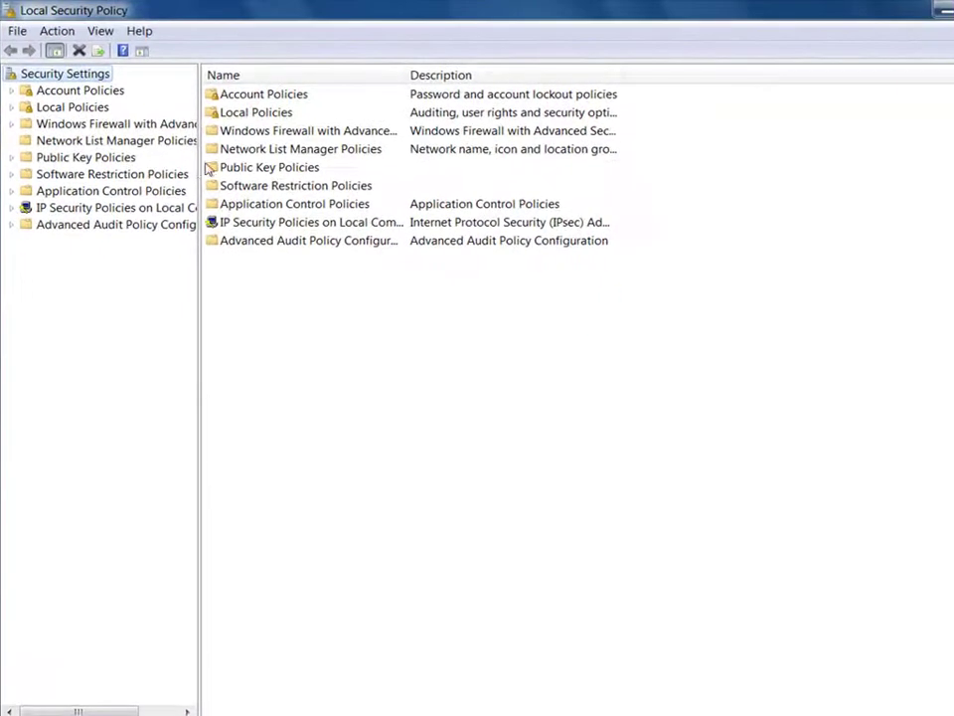
Step: Widen the tree and display AppLocker's Windows Installer Rules under Application Control Policies
{"action": "left_click_drag", "start_coordinate": [199, 177], "coordinate": [365, 170]}
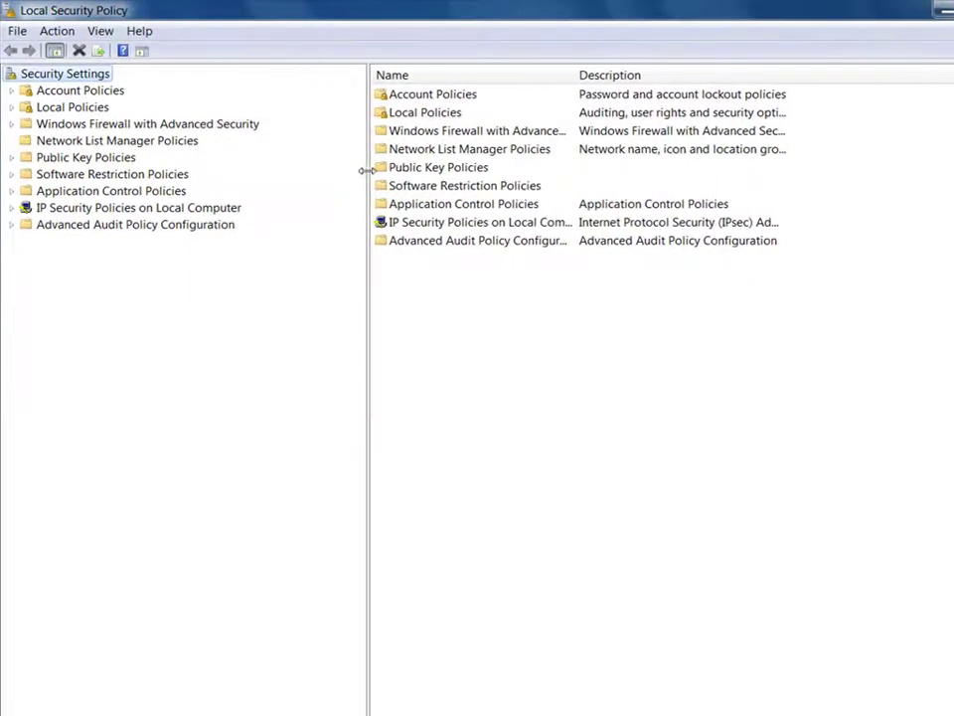
{"action": "left_click", "coordinate": [12, 191]}
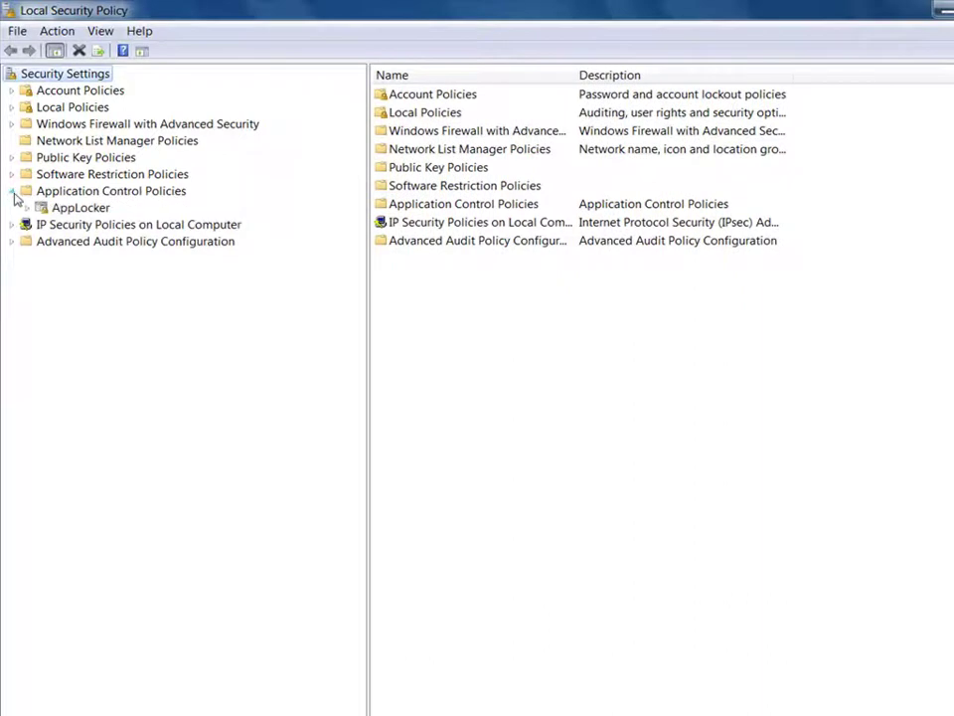
{"action": "left_click", "coordinate": [27, 206]}
{"action": "left_click", "coordinate": [84, 244]}
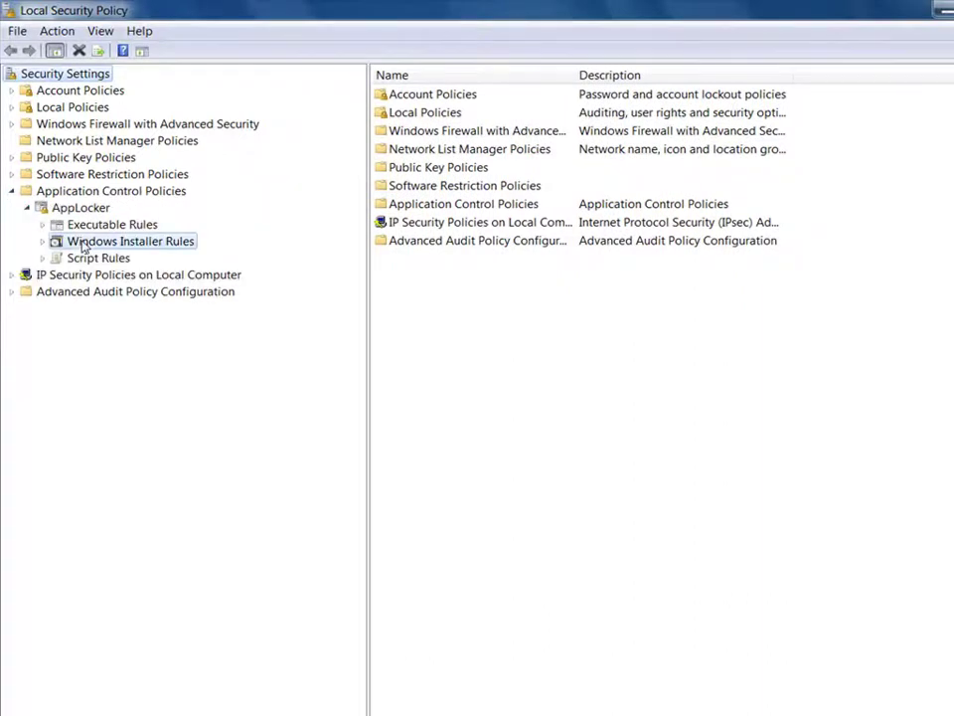
Step: Drag the Name column wider so the default Windows Installer rule name reads in full
{"action": "left_click_drag", "start_coordinate": [687, 74], "coordinate": [942, 74]}
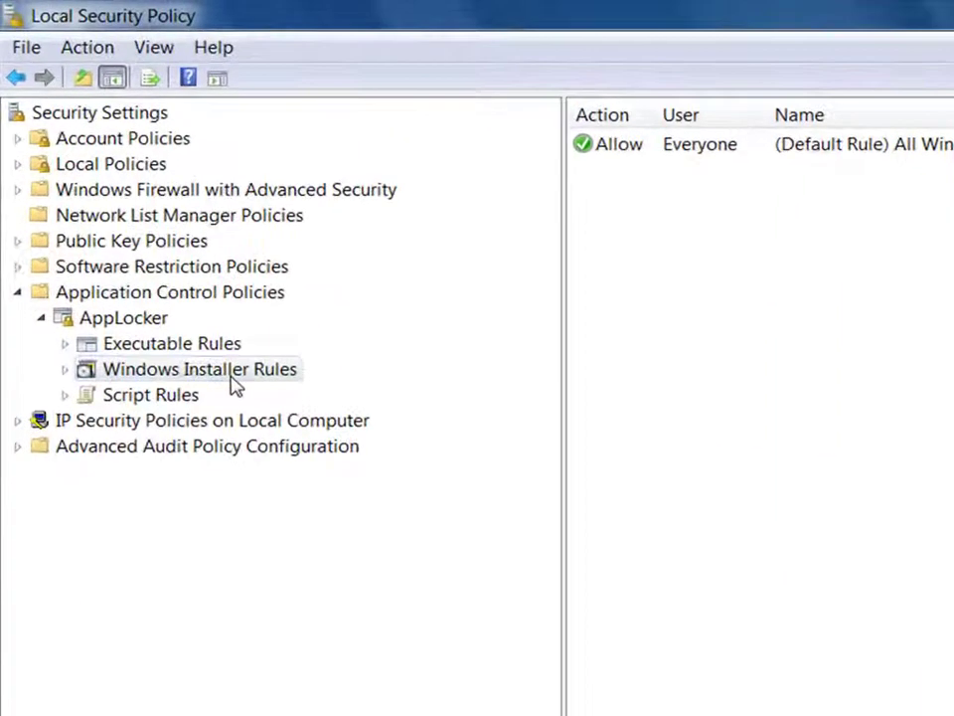
Step: Create an Allow-for-Everyone publisher rule for the Adobe Reader installer, scoped to file name
{"action": "right_click", "coordinate": [155, 254]}
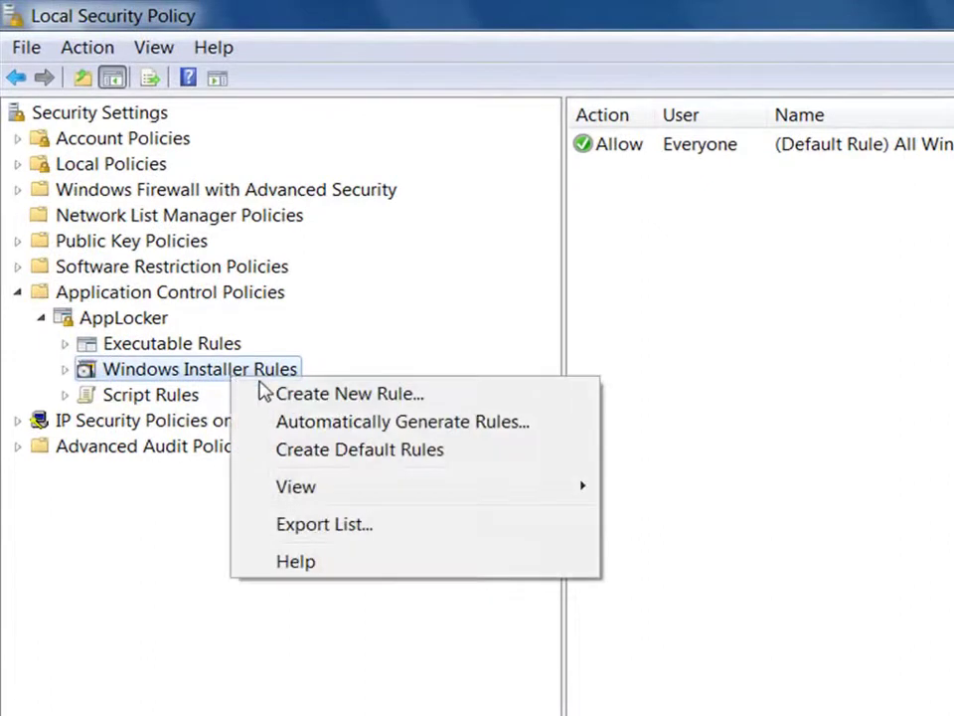
{"action": "left_click", "coordinate": [283, 395]}
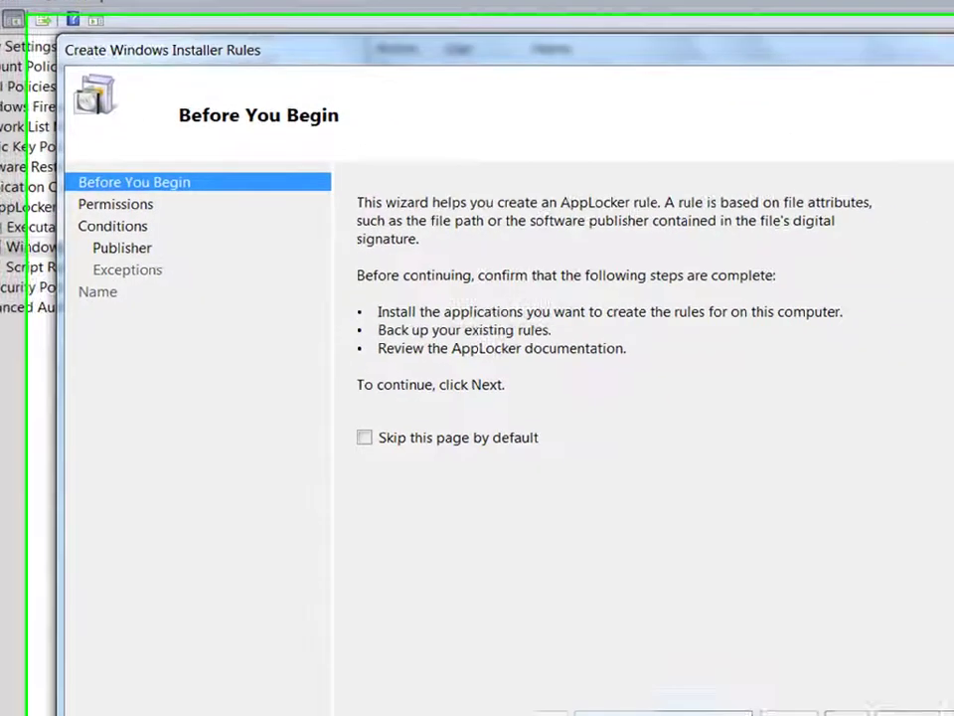
{"action": "left_click", "coordinate": [725, 713]}
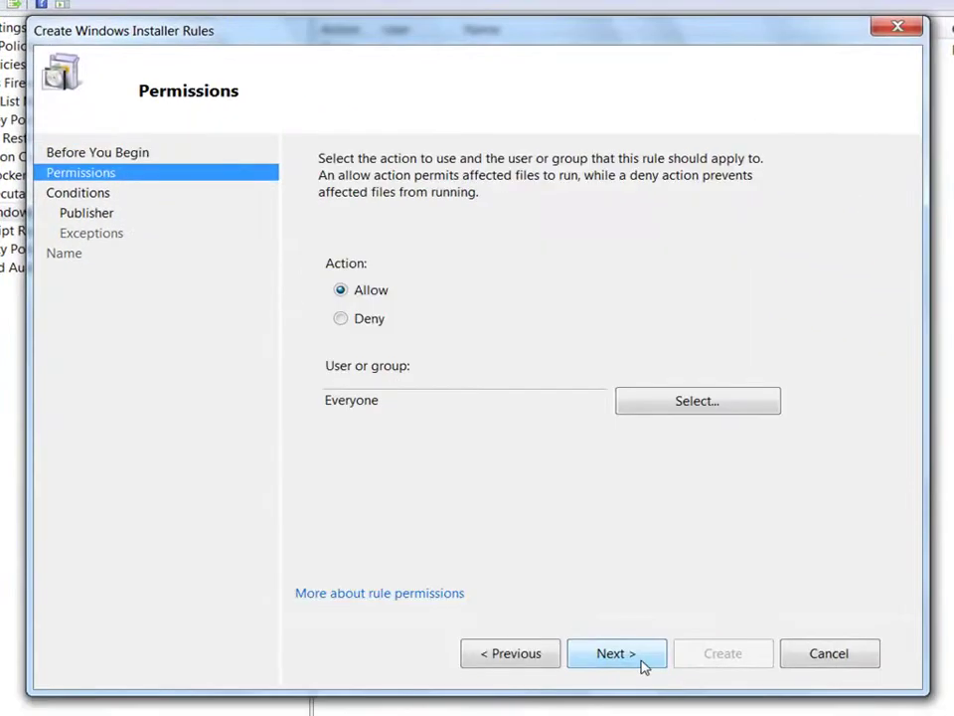
{"action": "left_click", "coordinate": [641, 664]}
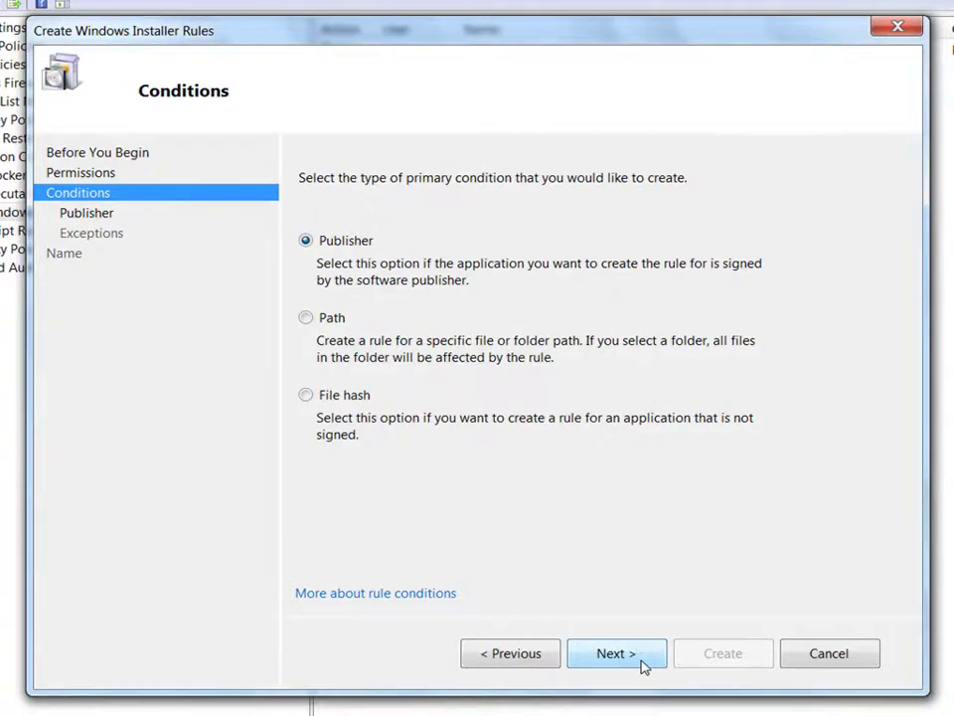
{"action": "left_click", "coordinate": [641, 656]}
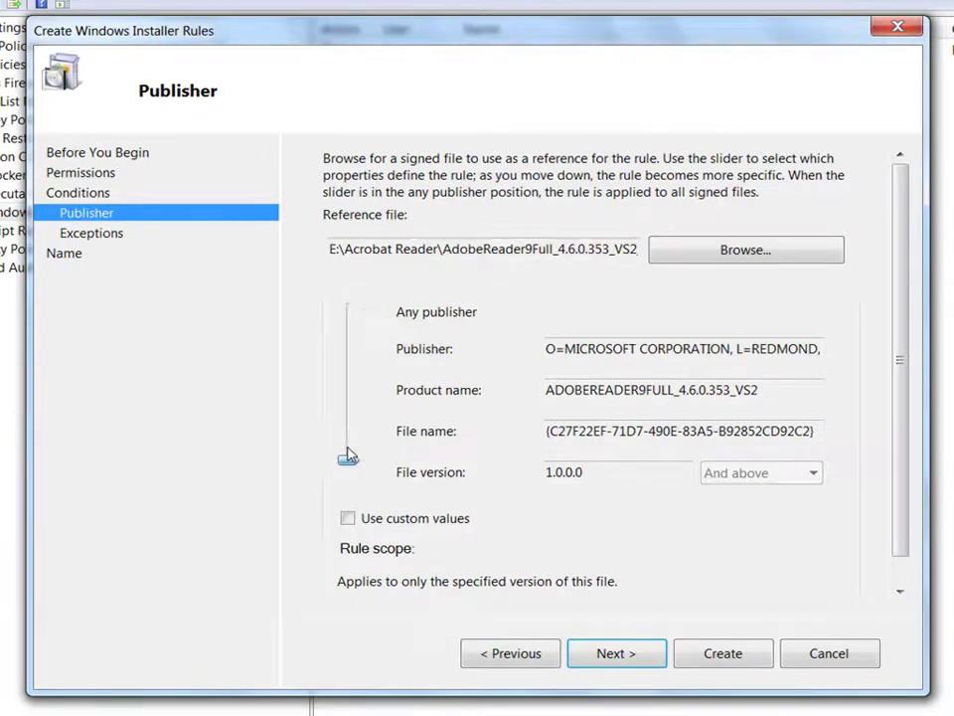
{"action": "mouse_move", "coordinate": [347, 455]}
{"action": "left_mouse_down"}
{"action": "mouse_move", "coordinate": [358, 358]}
{"action": "mouse_move", "coordinate": [350, 459]}
{"action": "left_mouse_up"}
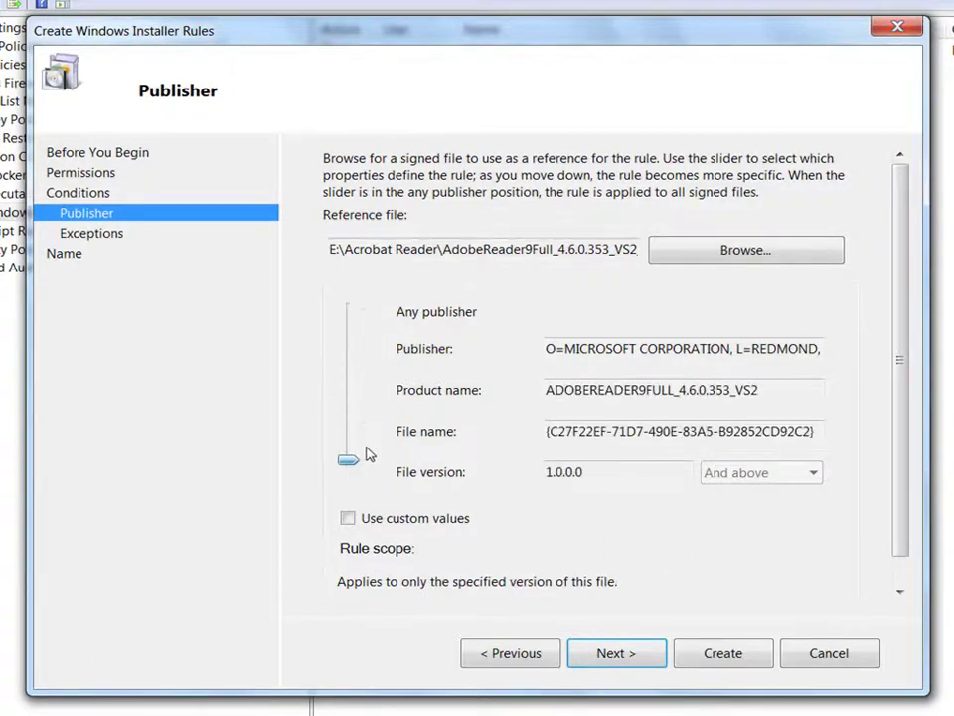
{"action": "left_click", "coordinate": [616, 656]}
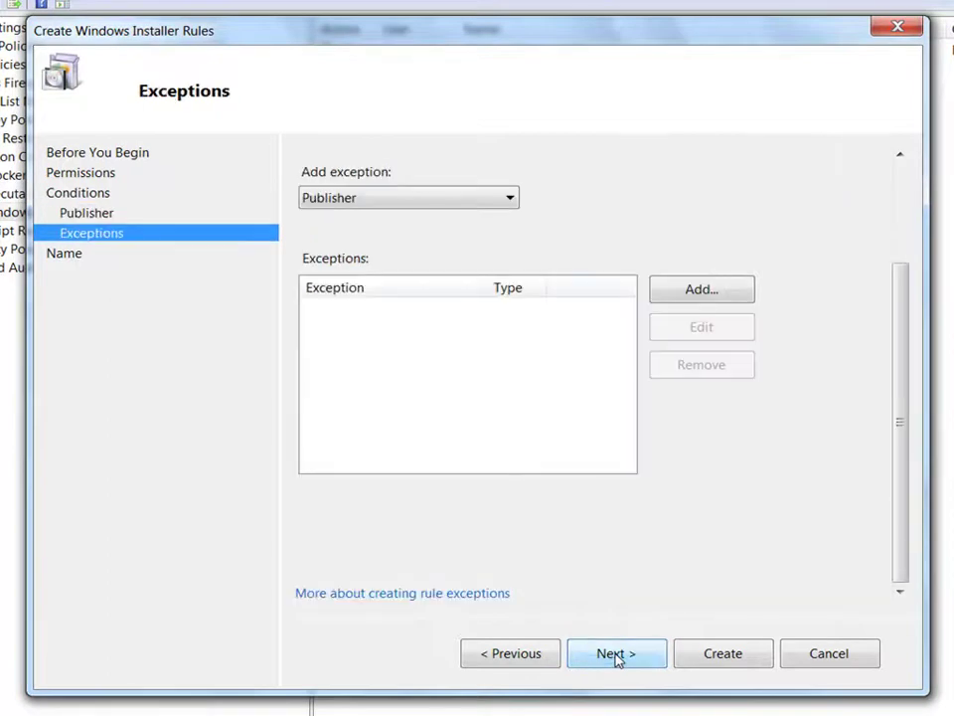
{"action": "left_click", "coordinate": [616, 655]}
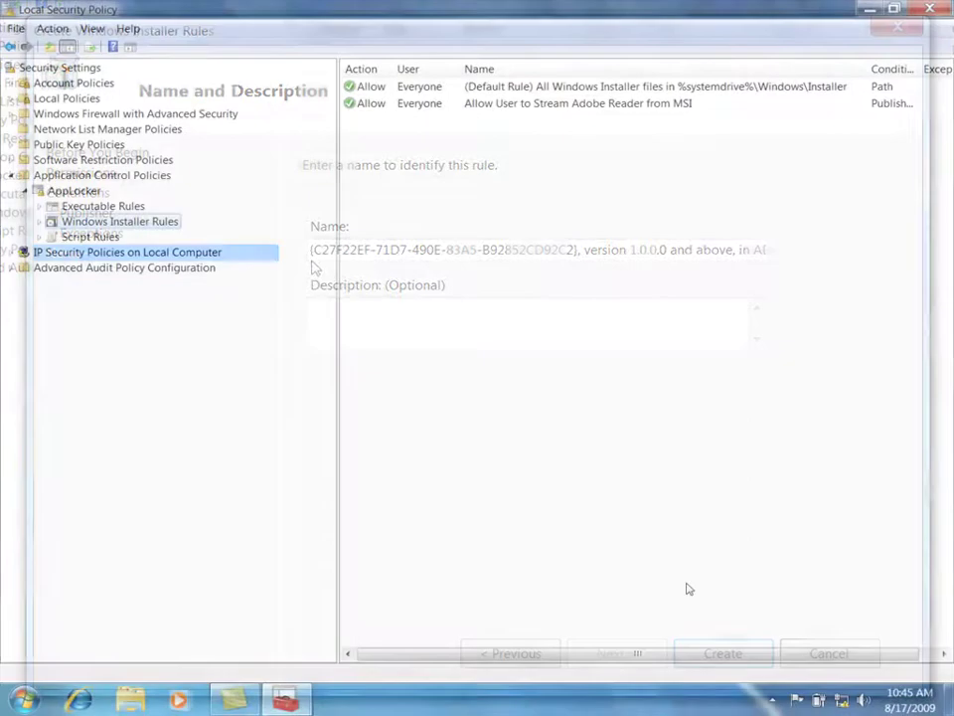
Step: Unlock the Lexar drive E: by entering its BitLocker password
{"action": "left_click", "coordinate": [607, 104]}
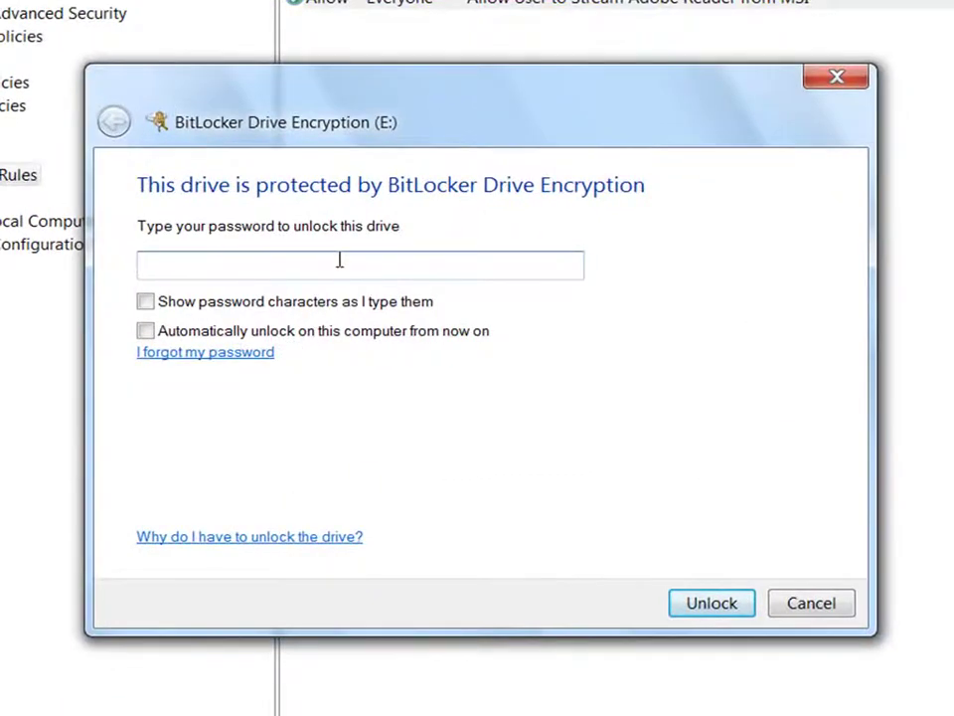
{"action": "type", "text": "•••••••••"}
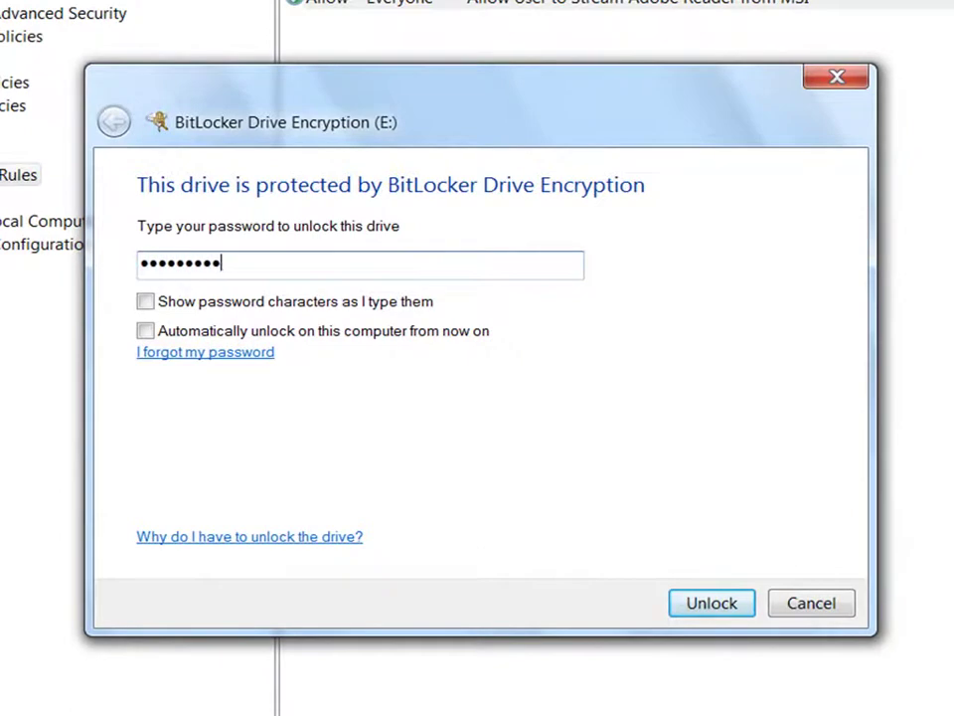
{"action": "key", "text": "Return"}
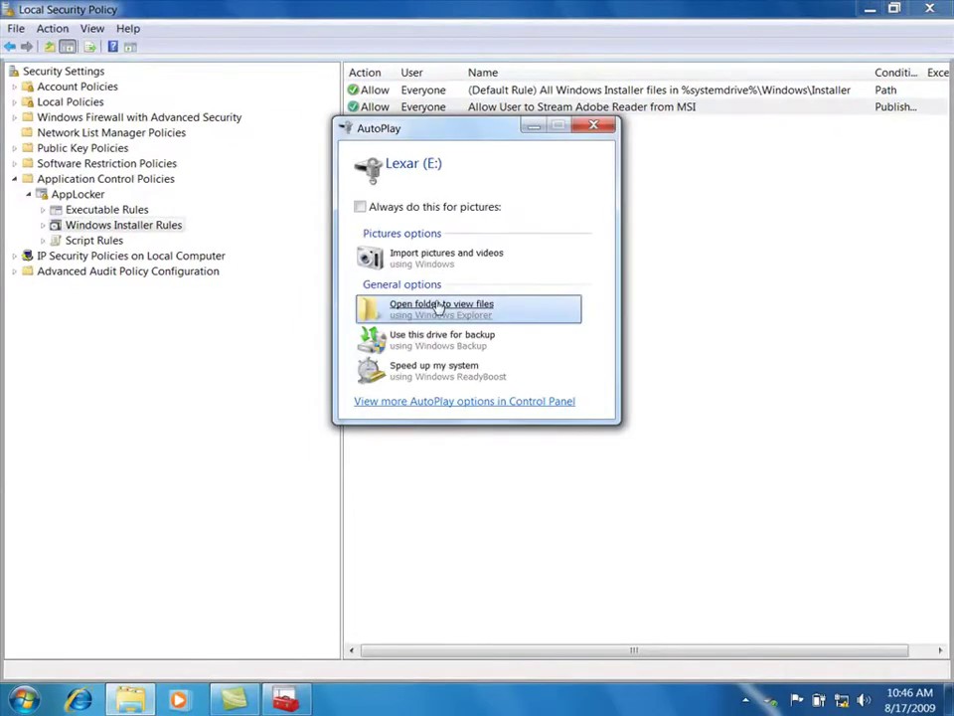
Step: Start the Adobe Reader install from E:'s Acrobat Reader folder, then try the policy-blocked WinZip package
{"action": "left_click", "coordinate": [439, 308]}
{"action": "double_click", "coordinate": [344, 192]}
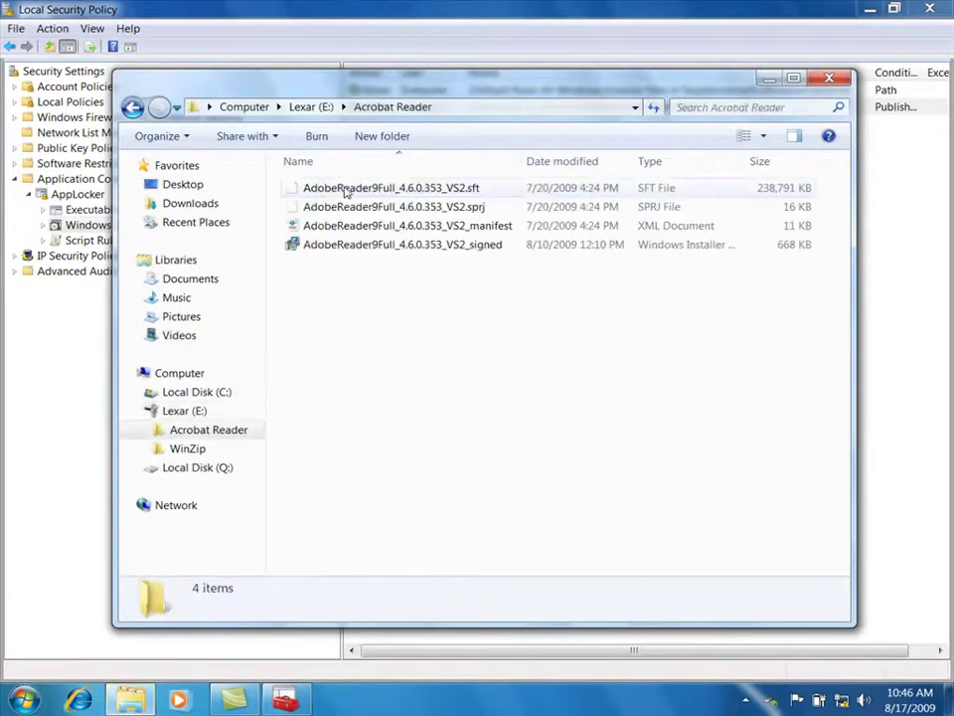
{"action": "double_click", "coordinate": [343, 245]}
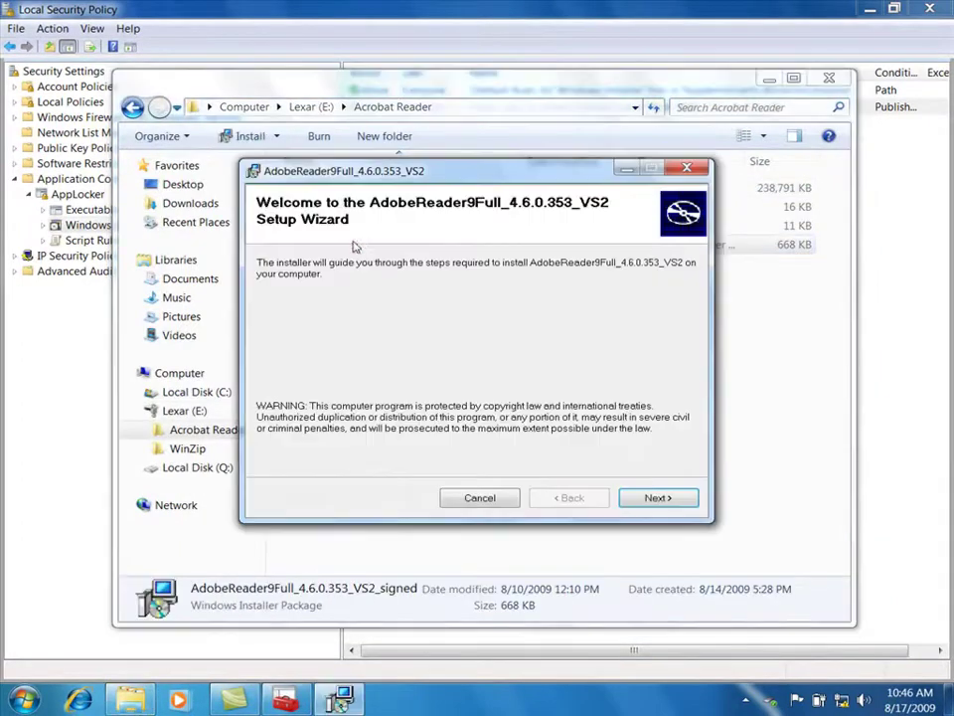
{"action": "left_click", "coordinate": [652, 501]}
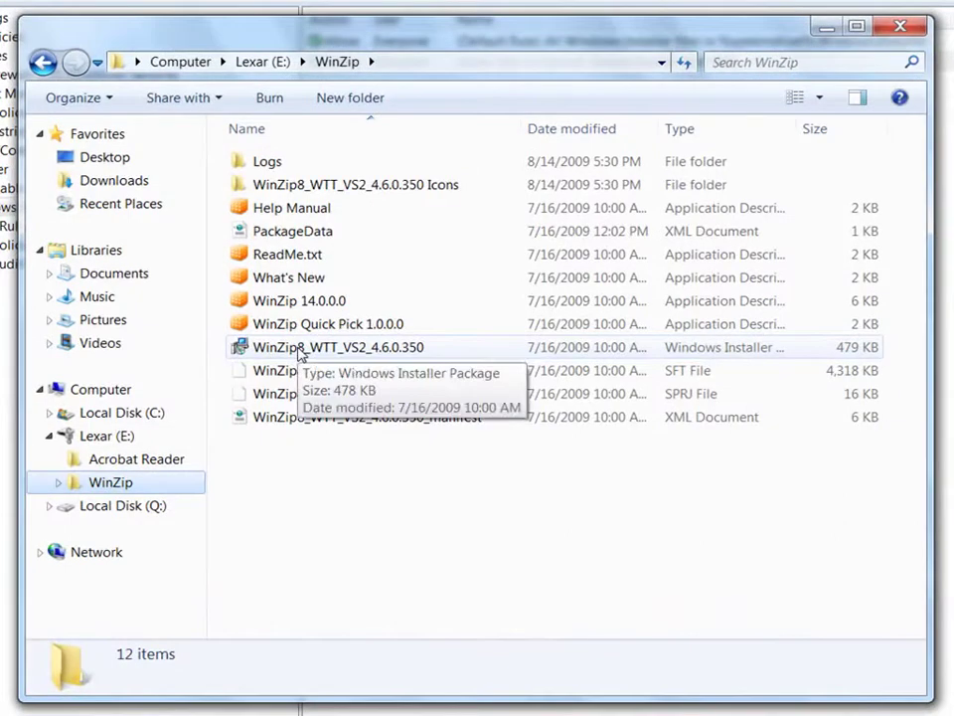
{"action": "double_click", "coordinate": [300, 350]}
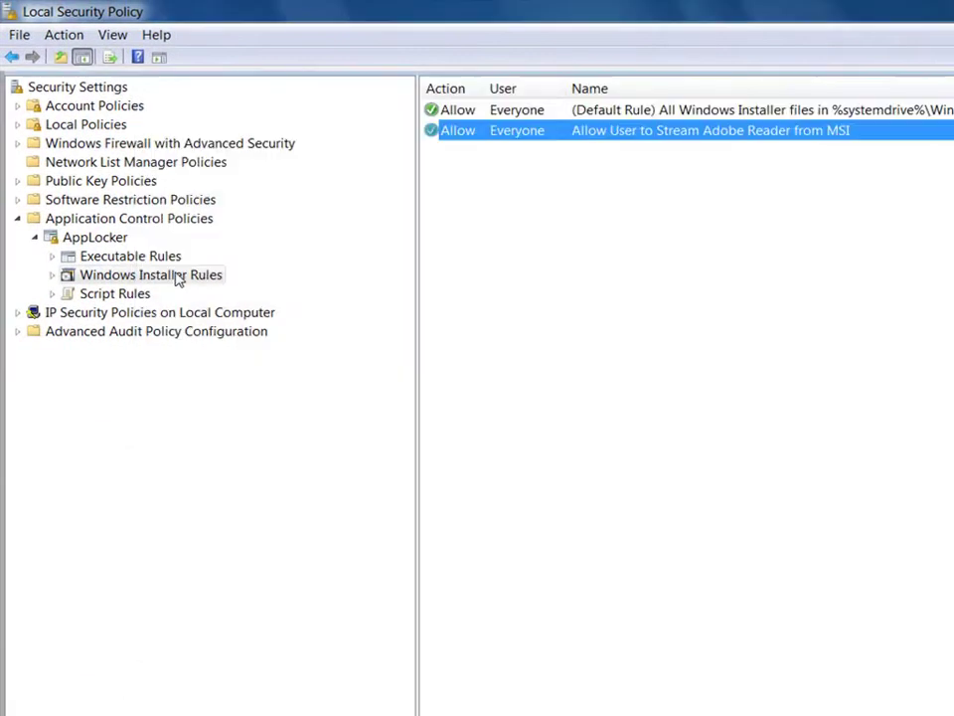
Step: Create a Path rule allowing Everyone to run %HOT%\WinZip\WinZip8_WTT_VS2_4.6.0.350.msi
{"action": "right_click", "coordinate": [177, 278]}
{"action": "left_click", "coordinate": [234, 282]}
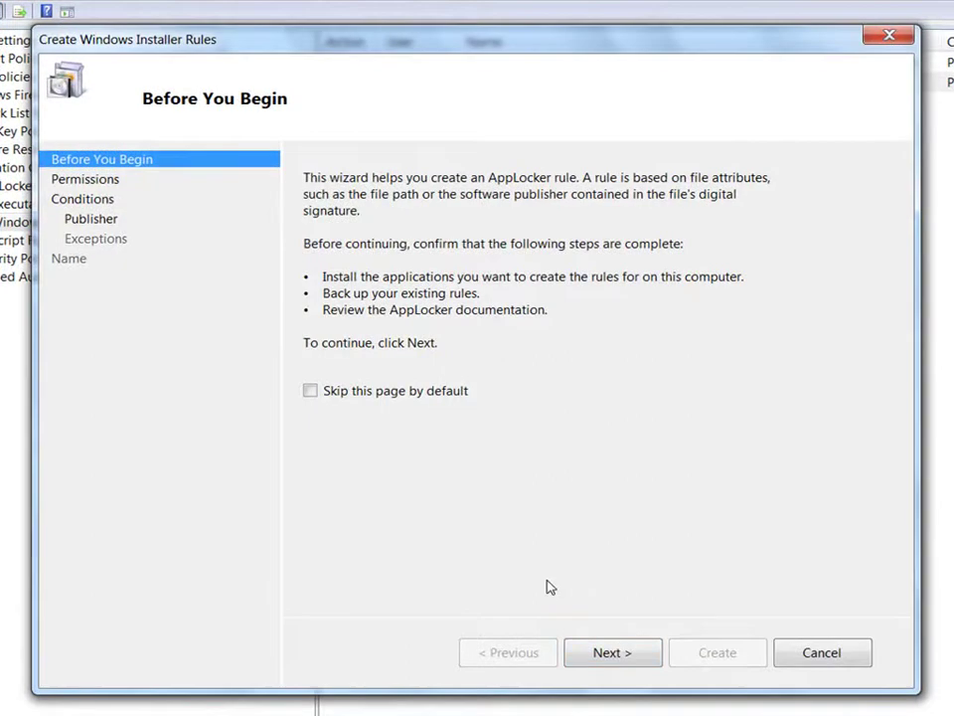
{"action": "left_click", "coordinate": [622, 655]}
{"action": "left_click", "coordinate": [623, 653]}
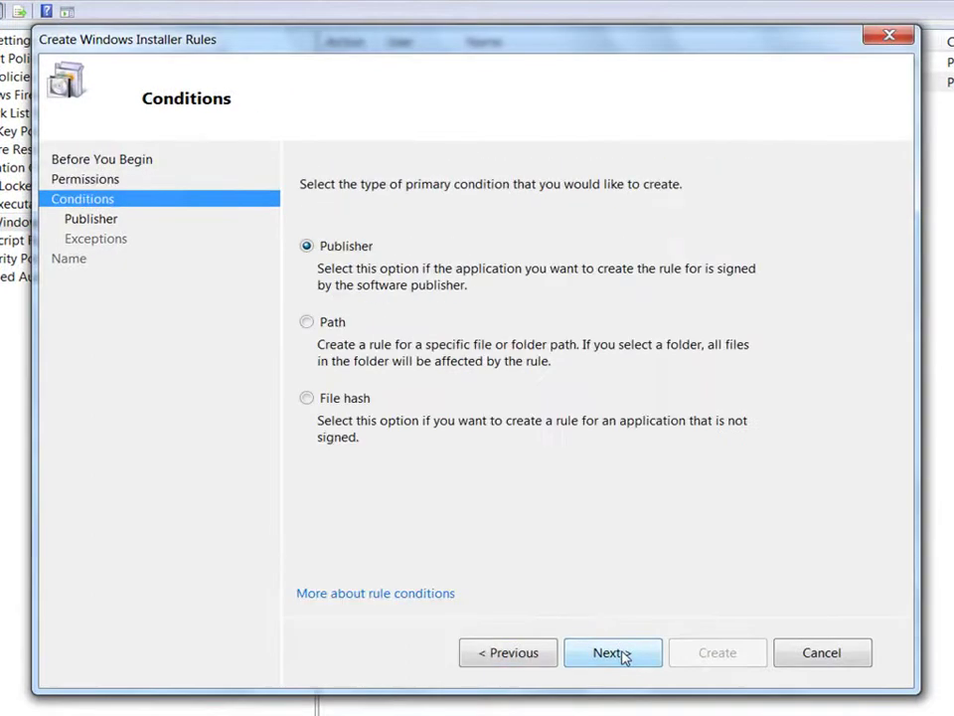
{"action": "left_click", "coordinate": [329, 324]}
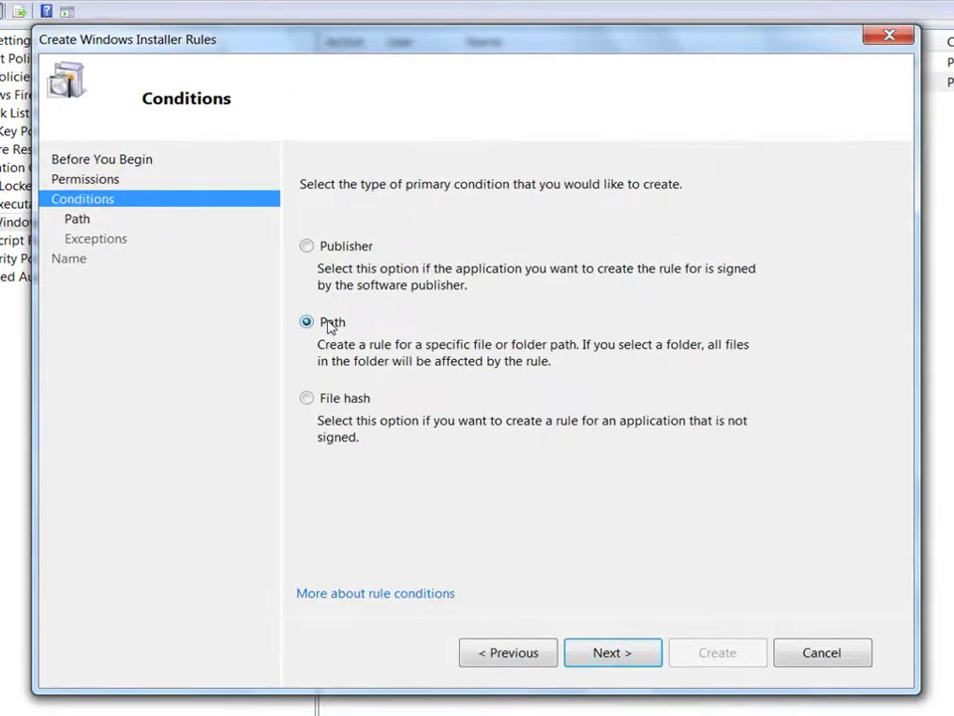
{"action": "left_click", "coordinate": [607, 659]}
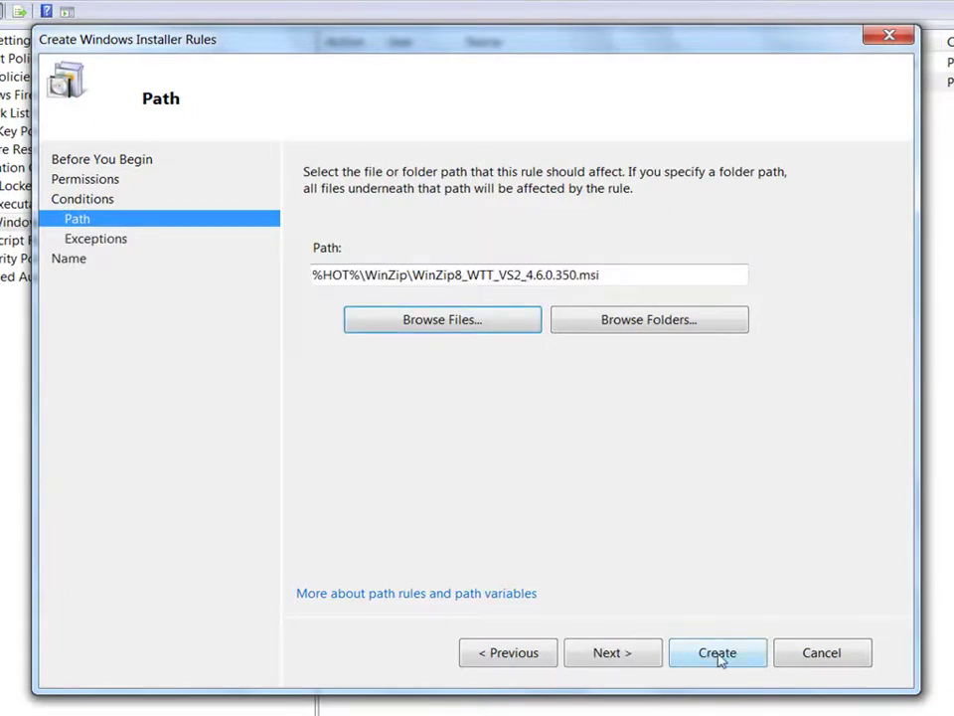
{"action": "left_click", "coordinate": [718, 656]}
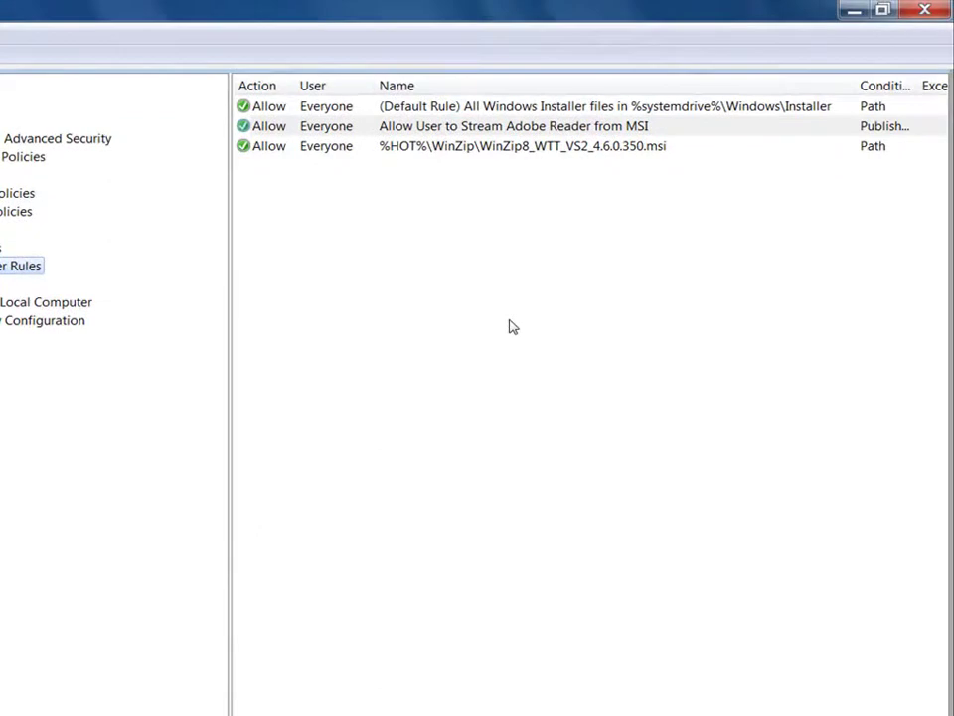
Step: Check the WinZip rule's properties, then rerun WinZip8_WTT_VS2_4.6.0.350.msi and begin its setup
{"action": "left_click", "coordinate": [517, 147]}
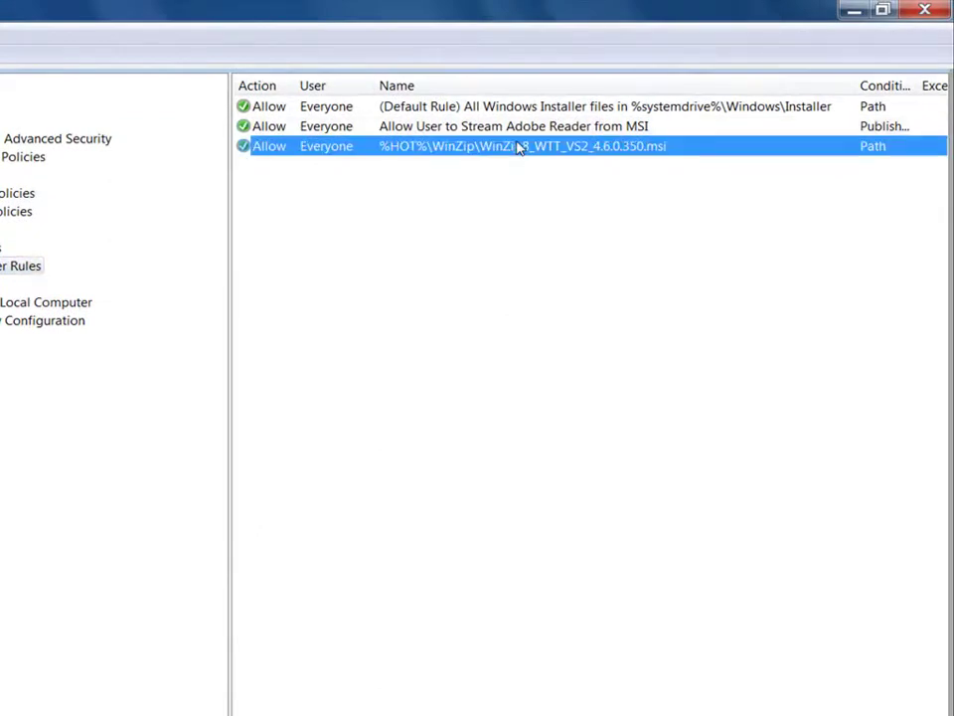
{"action": "double_click", "coordinate": [517, 147]}
{"action": "left_click", "coordinate": [308, 323]}
{"action": "type", "text": "Allow User to Stream Adobe Reader from MSI"}
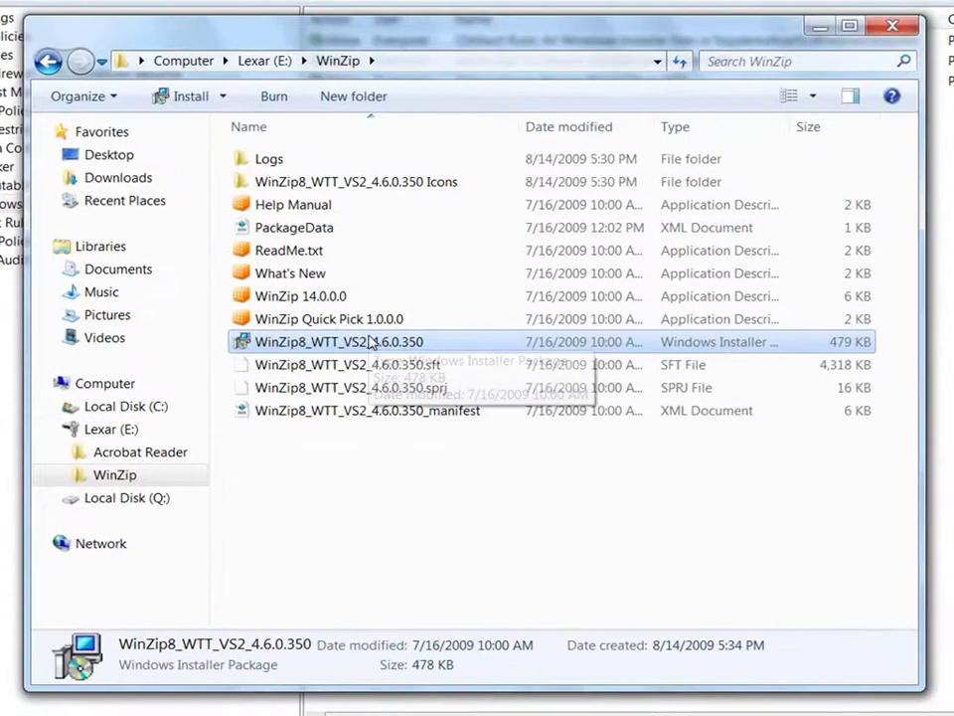
{"action": "double_click", "coordinate": [385, 337]}
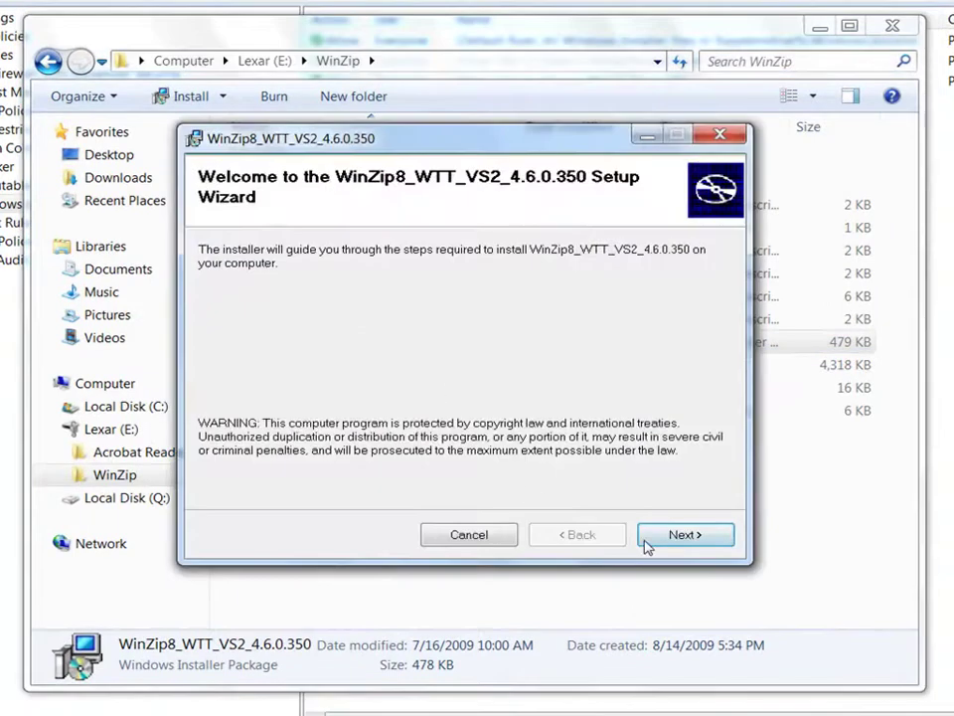
{"action": "left_click", "coordinate": [674, 537]}
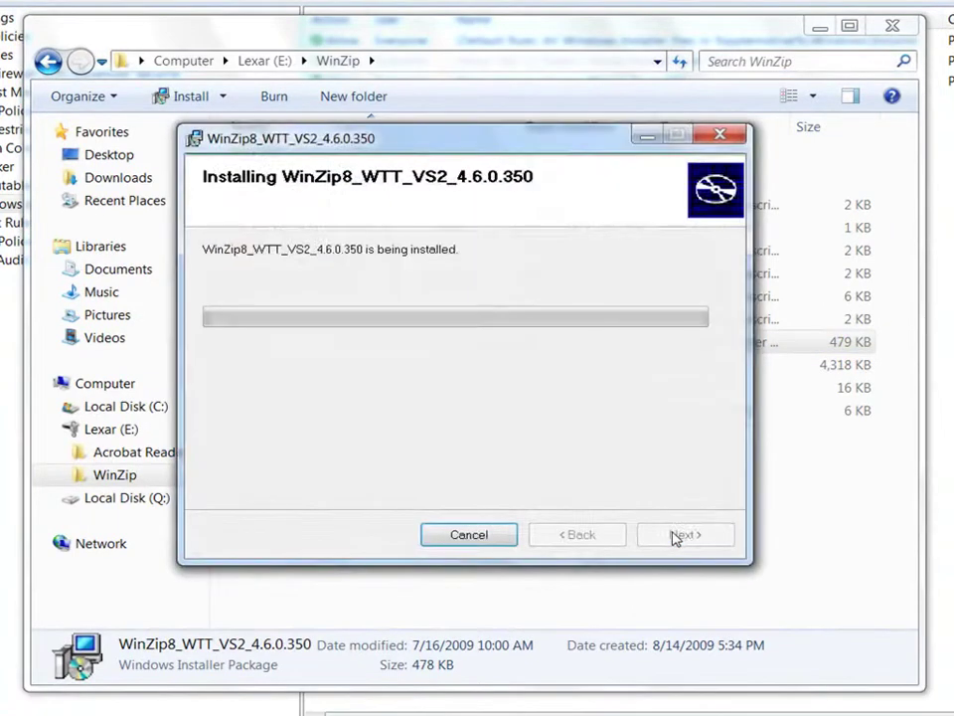